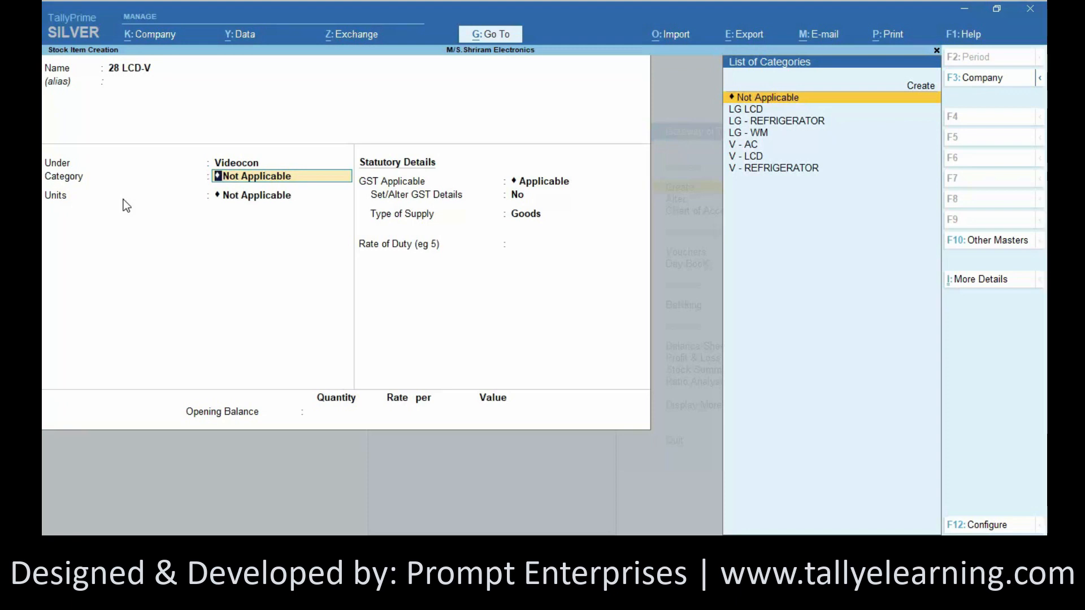
# Assign the stock item 28 LCD-V to the V - LCD category and set its units to nos.
pyautogui.press('Down')
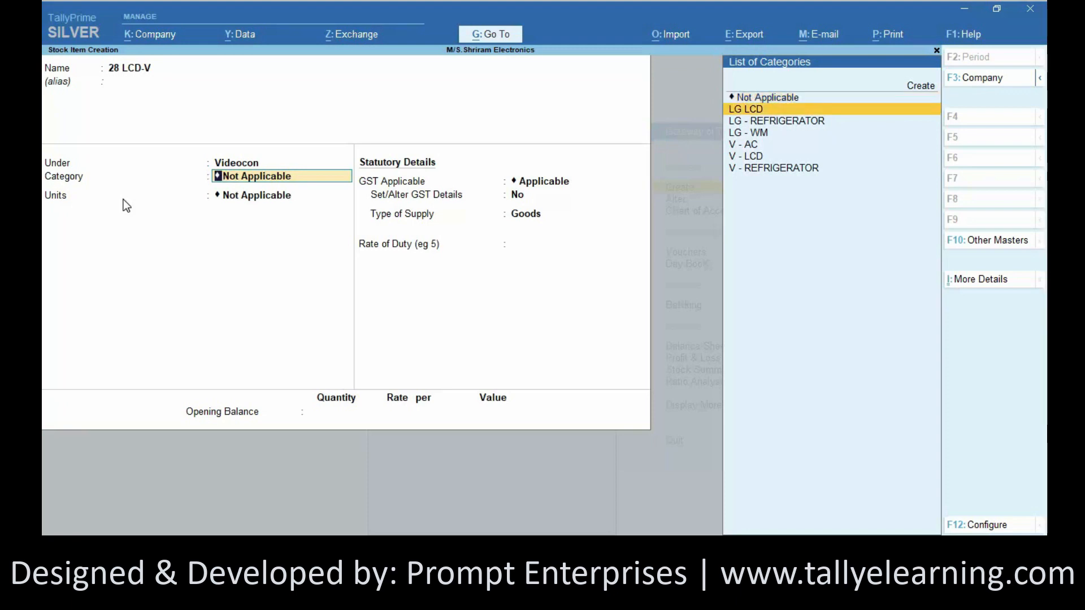
pyautogui.press('Down')
pyautogui.press('Down')
pyautogui.press('Down')
pyautogui.press('Down')
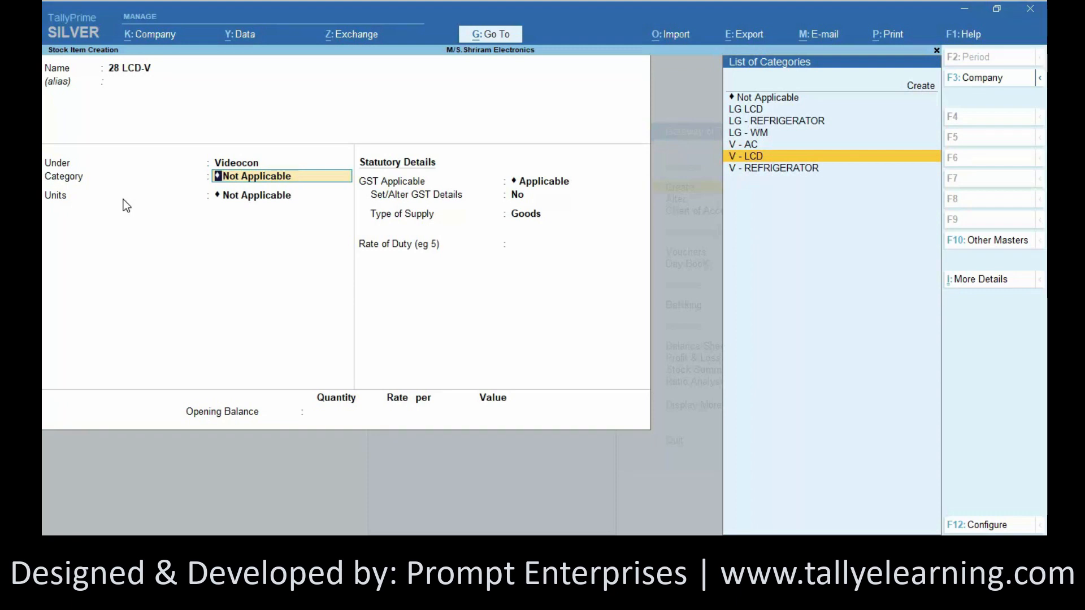
pyautogui.press('Return')
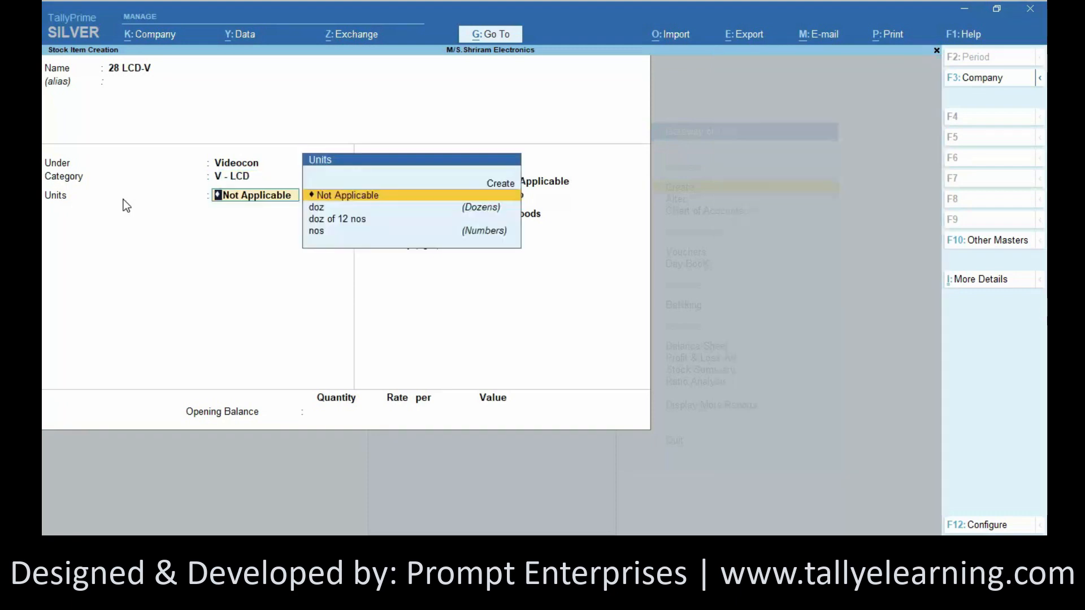
pyautogui.press('Down')
pyautogui.press('Down')
pyautogui.press('Down')
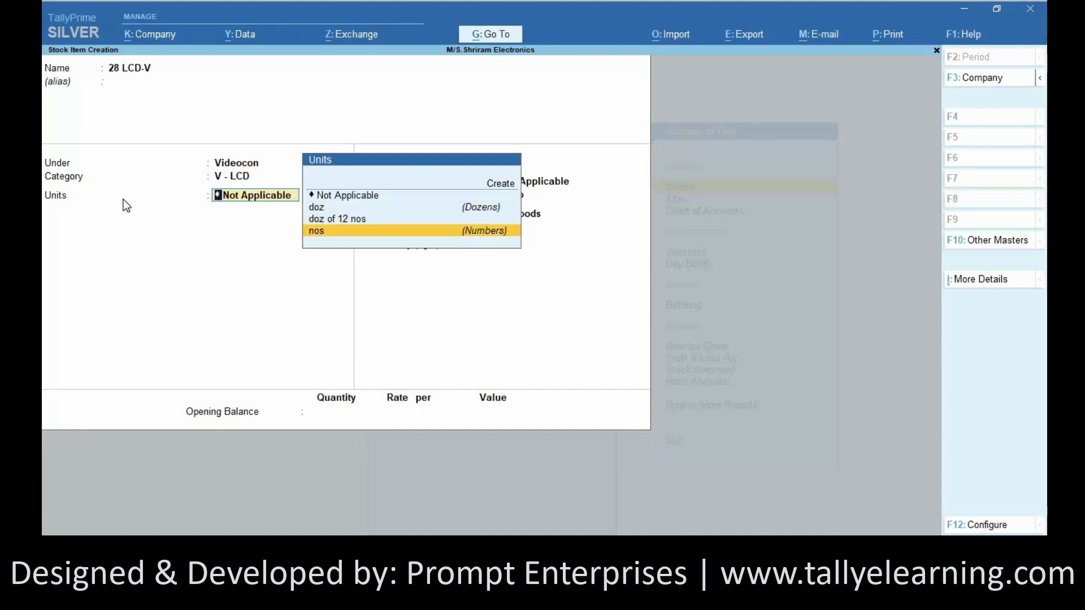
pyautogui.press('Return')
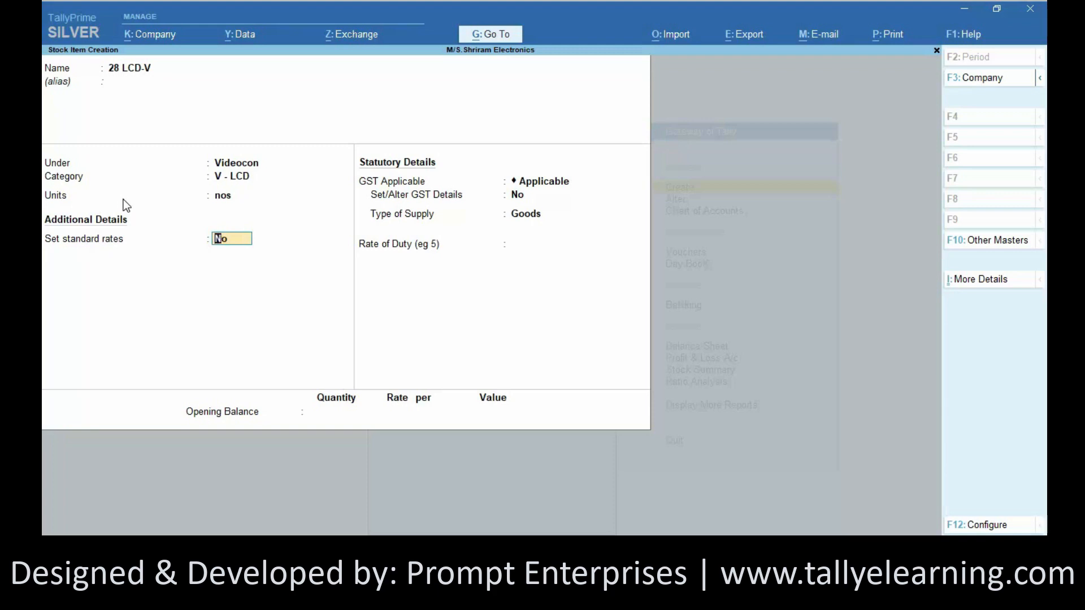
# Enable standard rates for the item and enter a standard cost of 12,000 per nos applicable from 1-Apr-21.
pyautogui.write('Y')
pyautogui.press('Return')
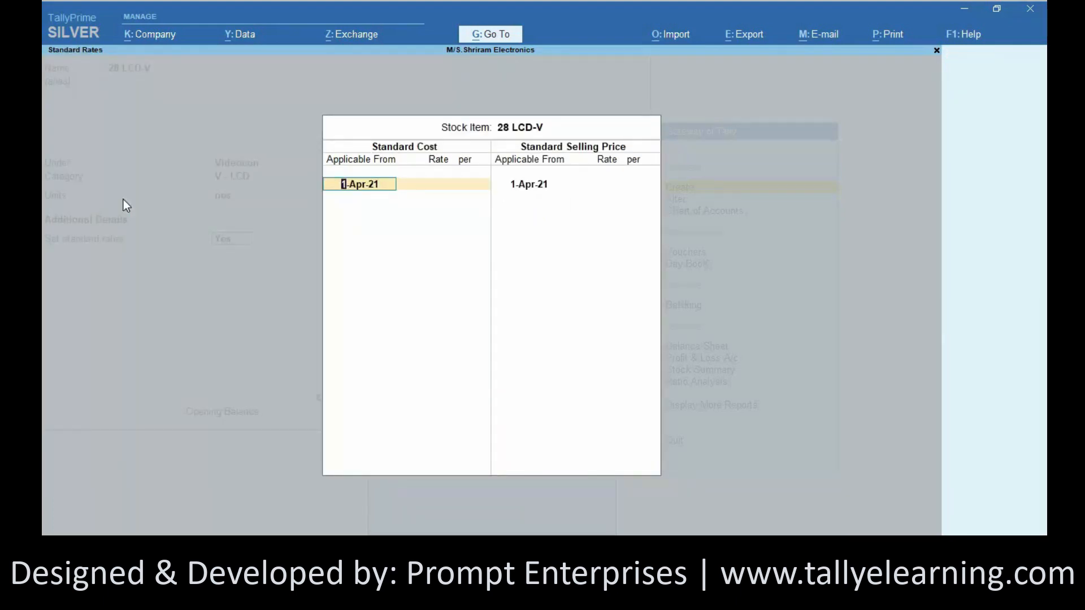
pyautogui.press('Return')
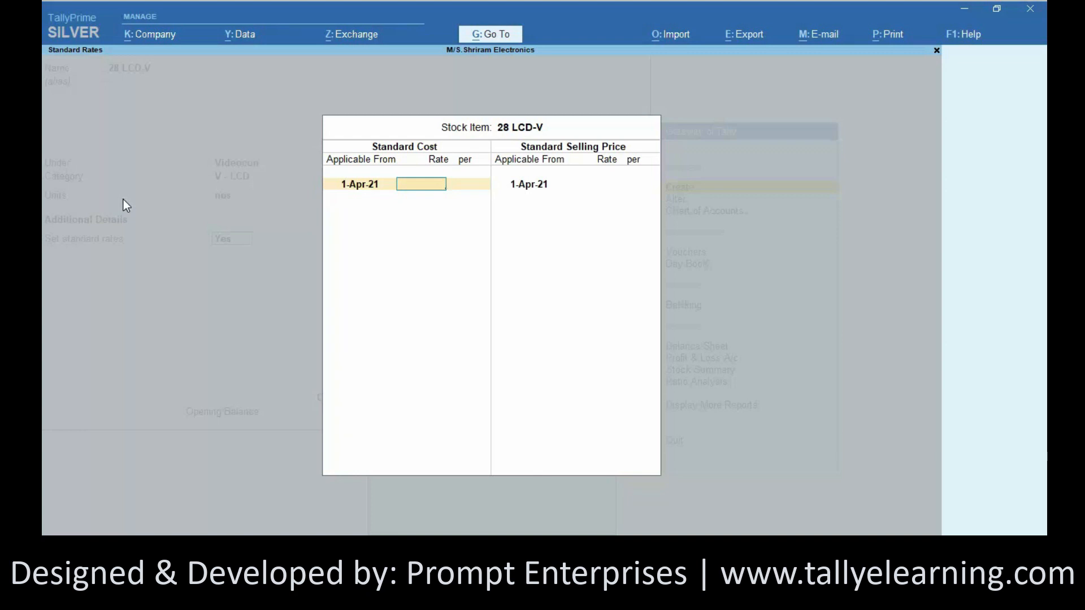
pyautogui.write('12000')
pyautogui.press('Return')
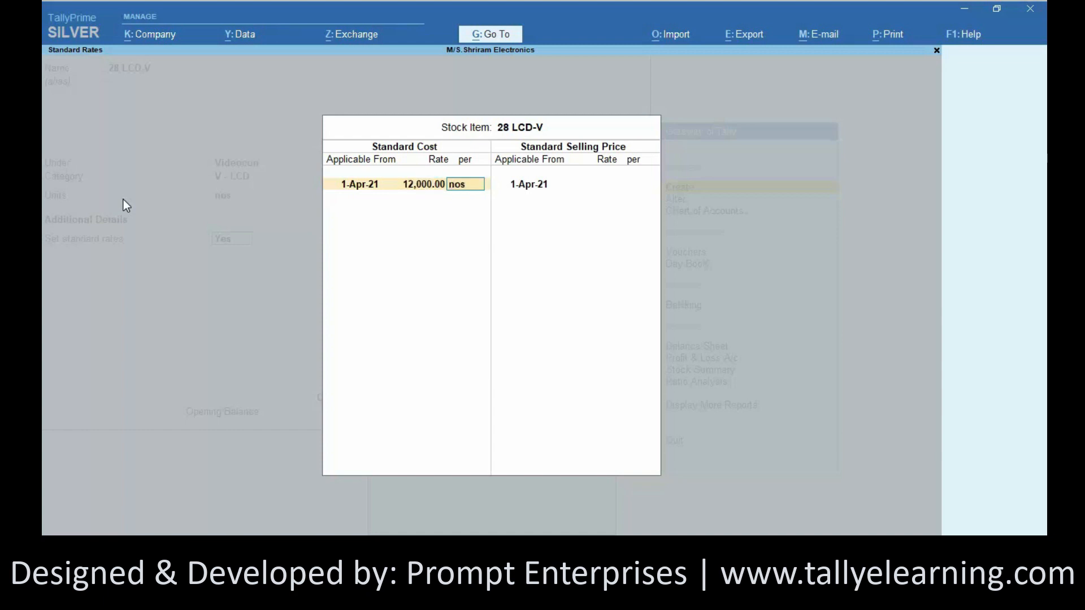
pyautogui.press('Return')
pyautogui.press('Return')
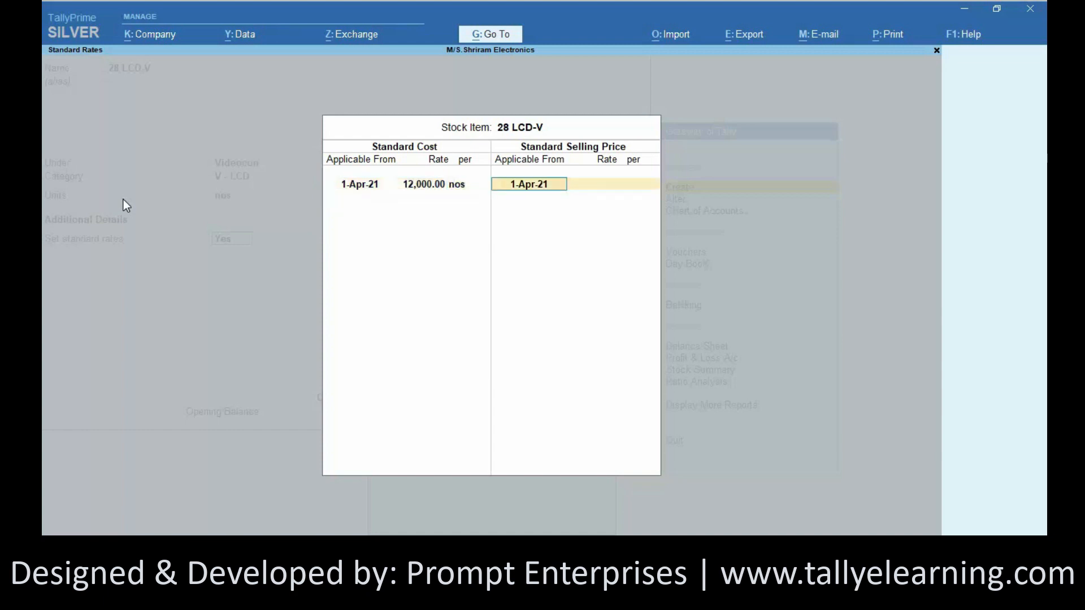
# Enter a standard selling price of 12,700 per nos applicable from 1-Apr-21 and finish the standard rates.
pyautogui.press('Return')
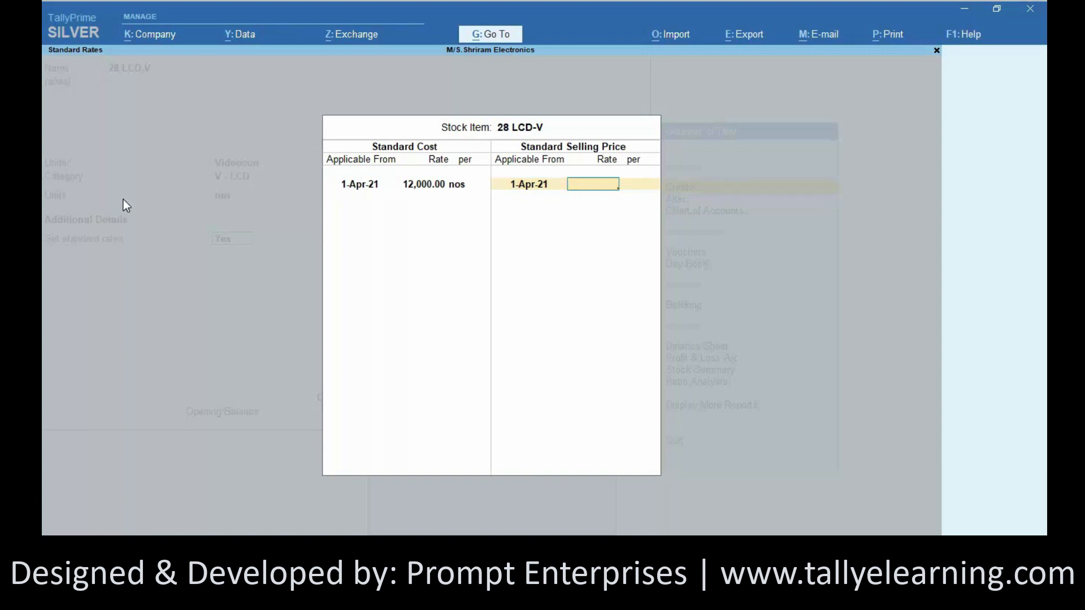
pyautogui.write('12,700')
pyautogui.press('Return')
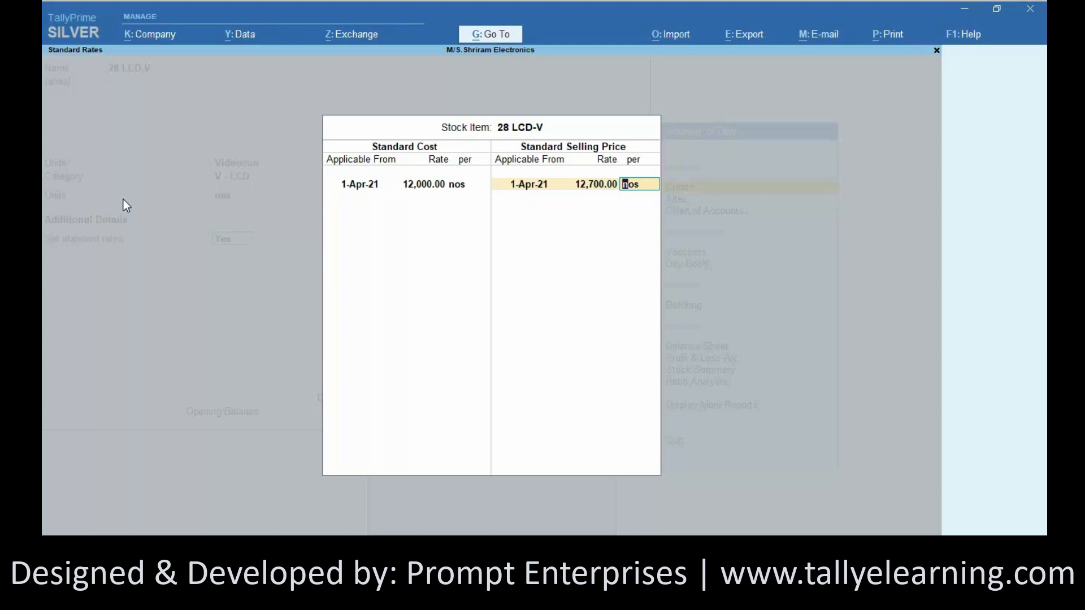
pyautogui.press('Return')
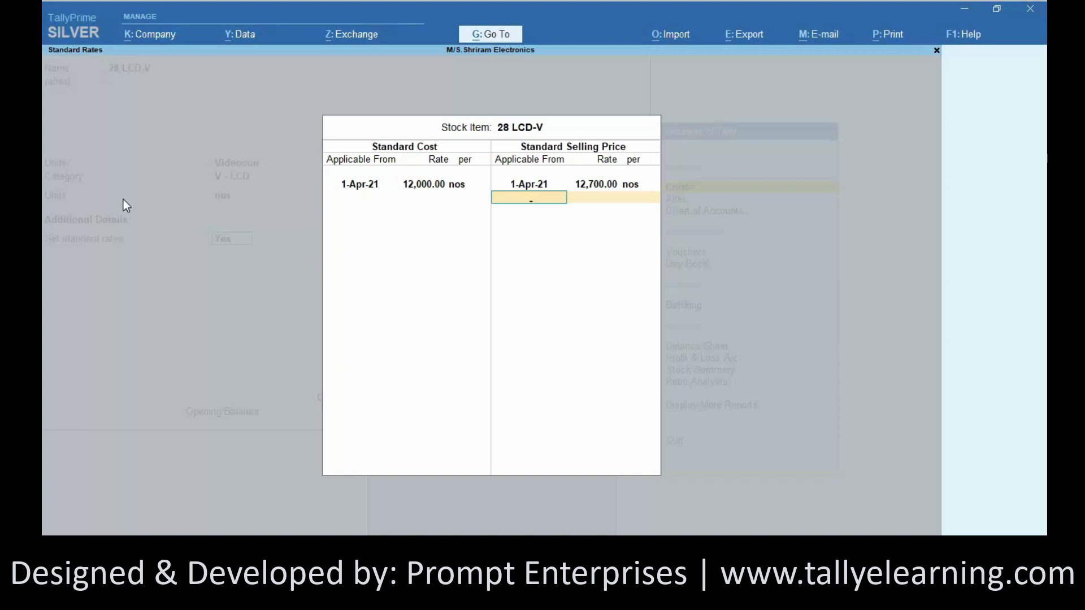
pyautogui.press('Return')
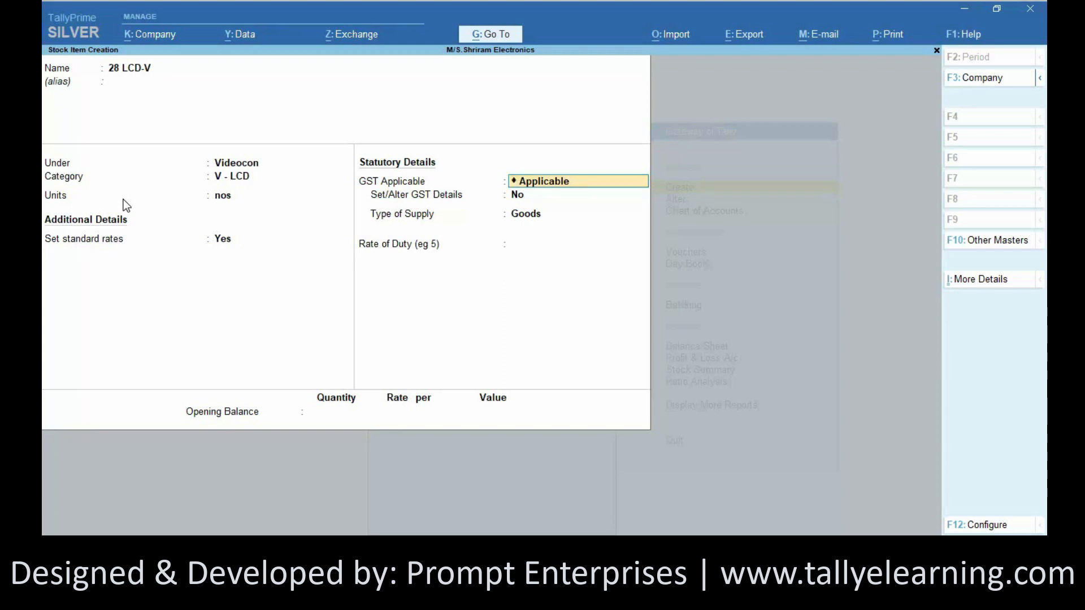
# Keep GST applicable for the item and turn on setting its GST details.
pyautogui.press('Return')
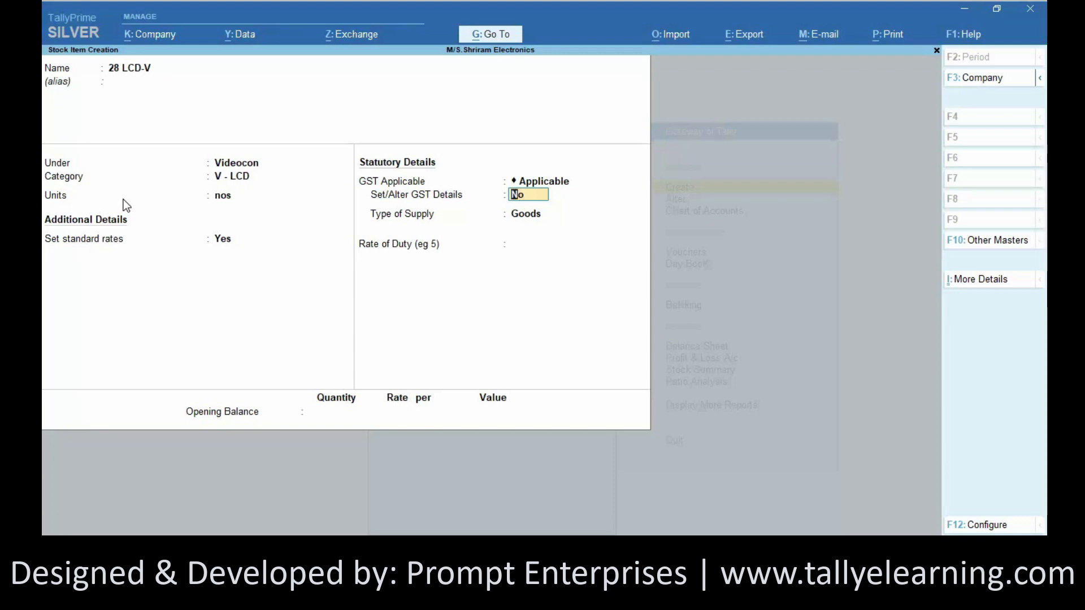
pyautogui.write('Y')
pyautogui.press('Return')
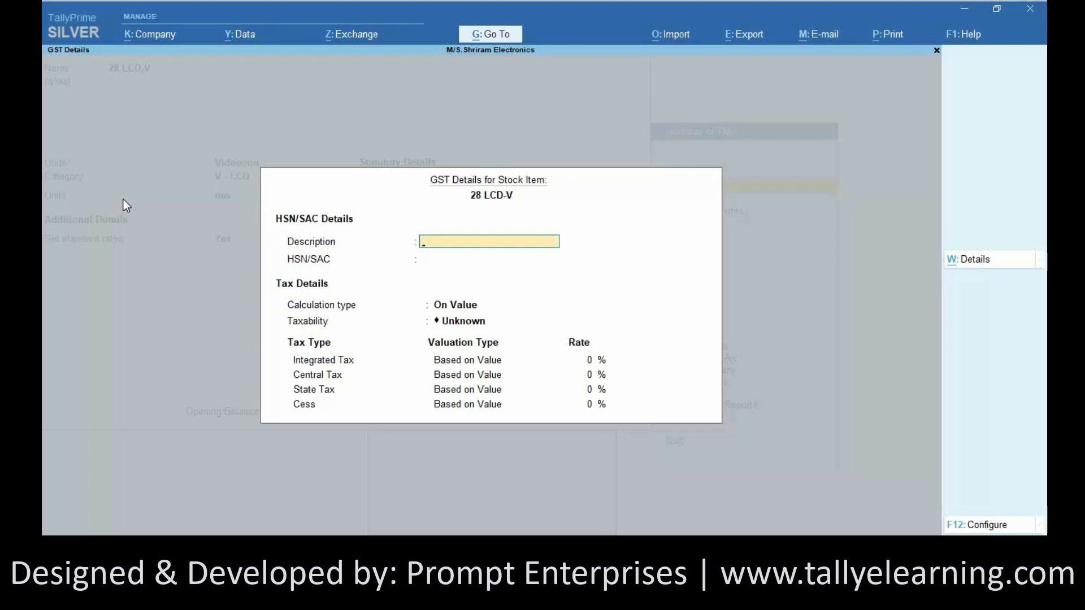
# Review the configuration options for the GST details, from HSN/SAC details through showing all GST tax types.
pyautogui.press('F12')
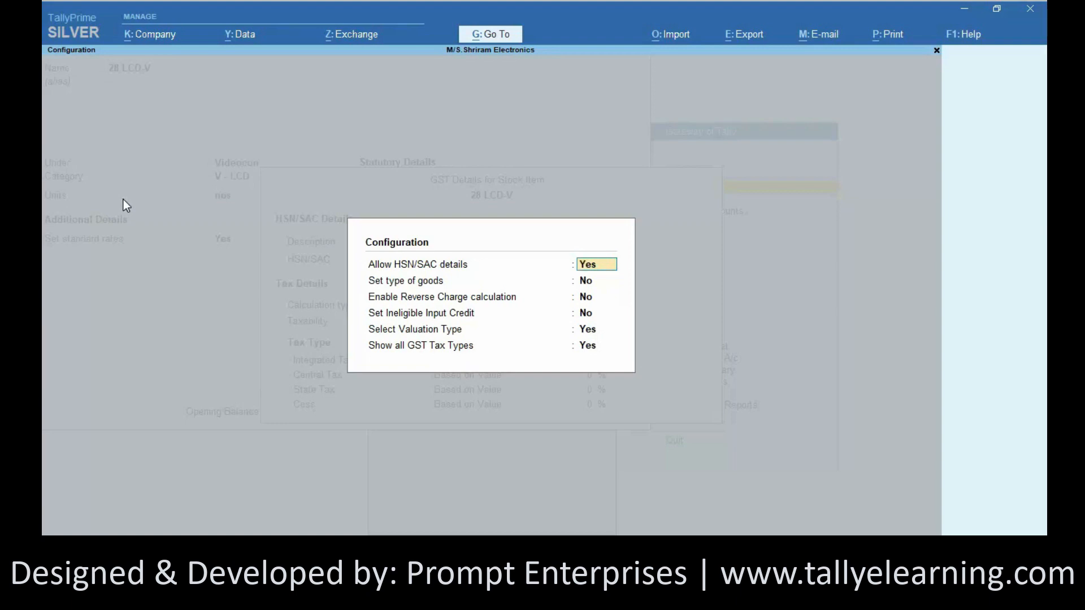
pyautogui.press('Return')
pyautogui.press('Return')
pyautogui.press('Return')
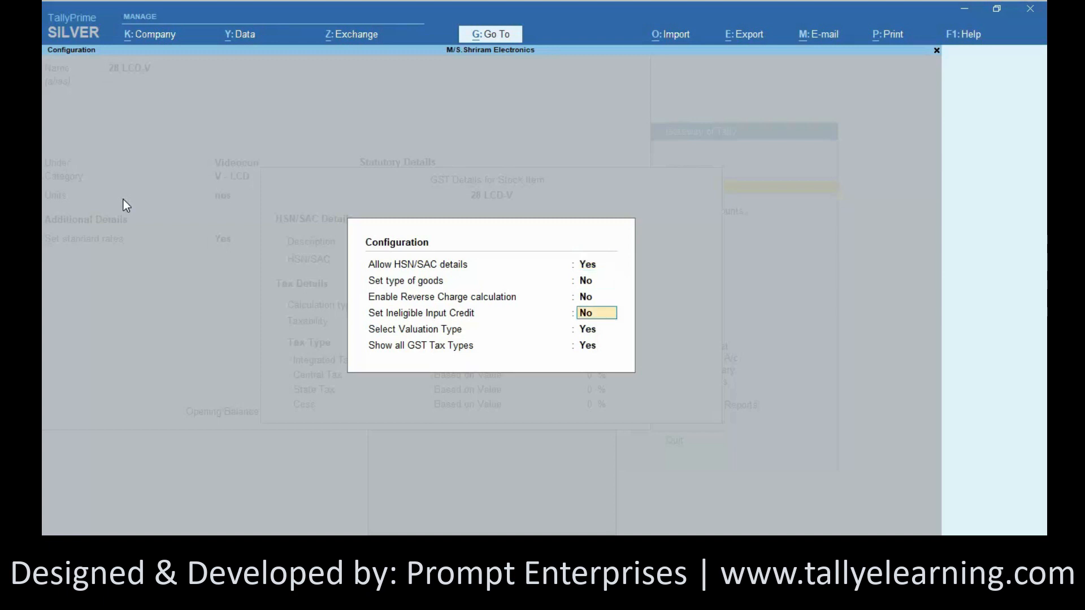
pyautogui.press('Return')
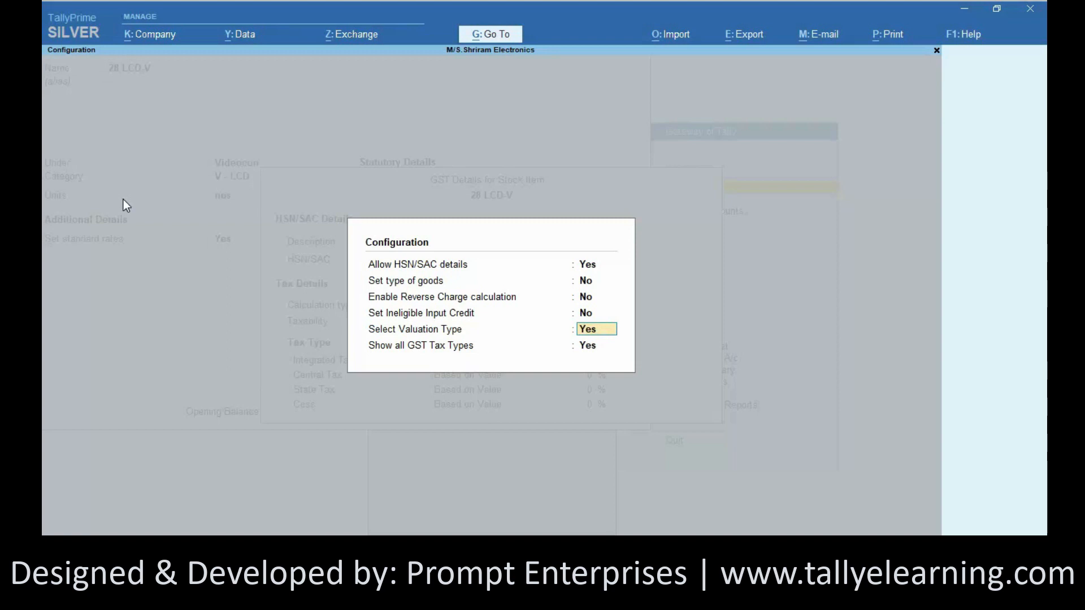
pyautogui.press('Return')
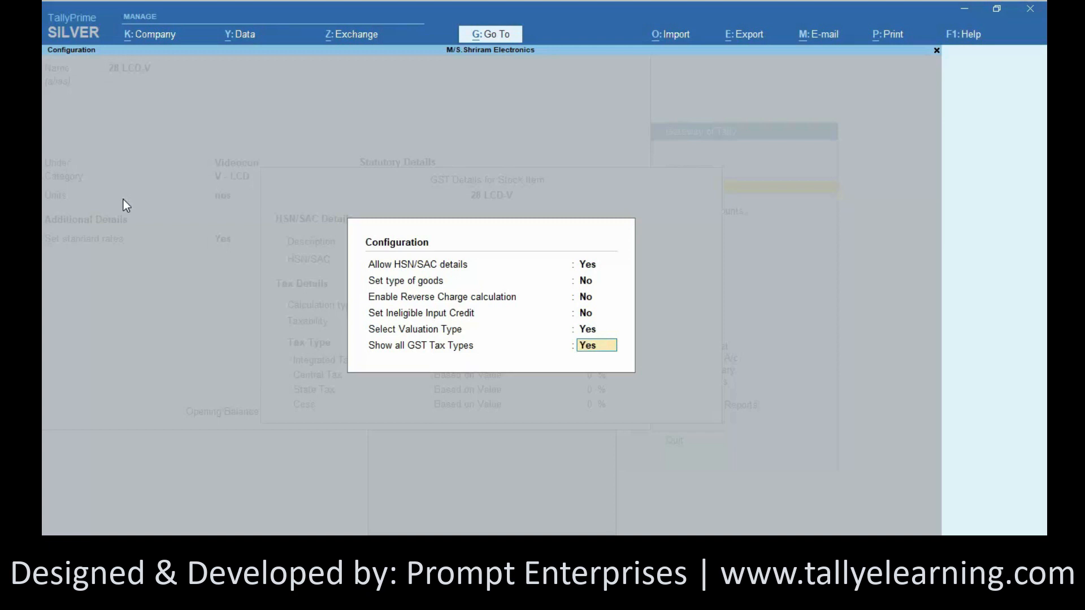
pyautogui.press('Return')
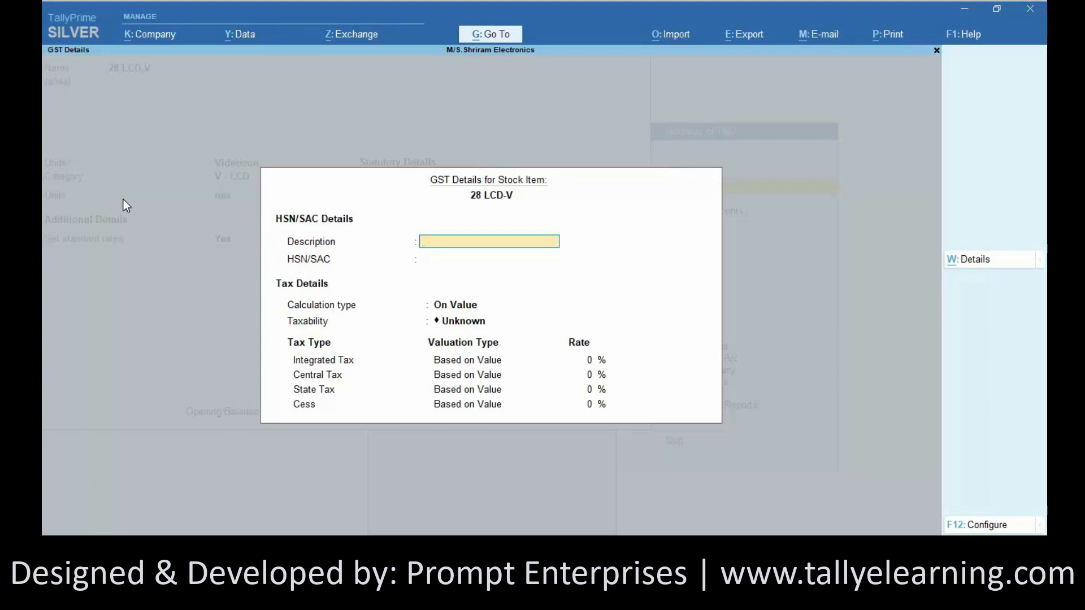
# Enter Electronic Goods as the GST description and 85030010 as the HSN/SAC code.
pyautogui.write('Electronic Goods')
pyautogui.press('Return')
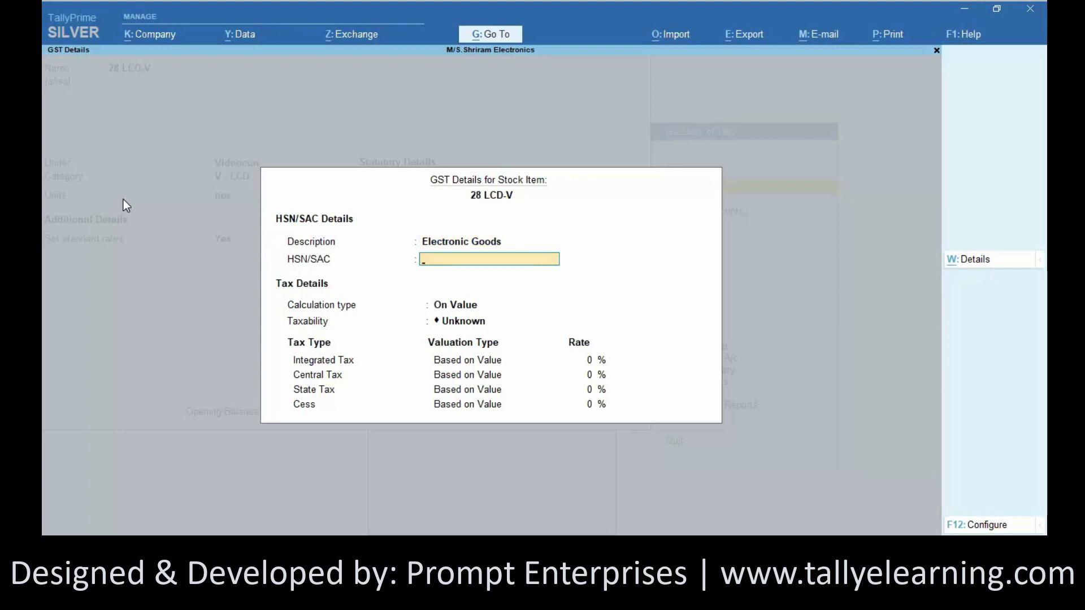
pyautogui.press('ctrl')
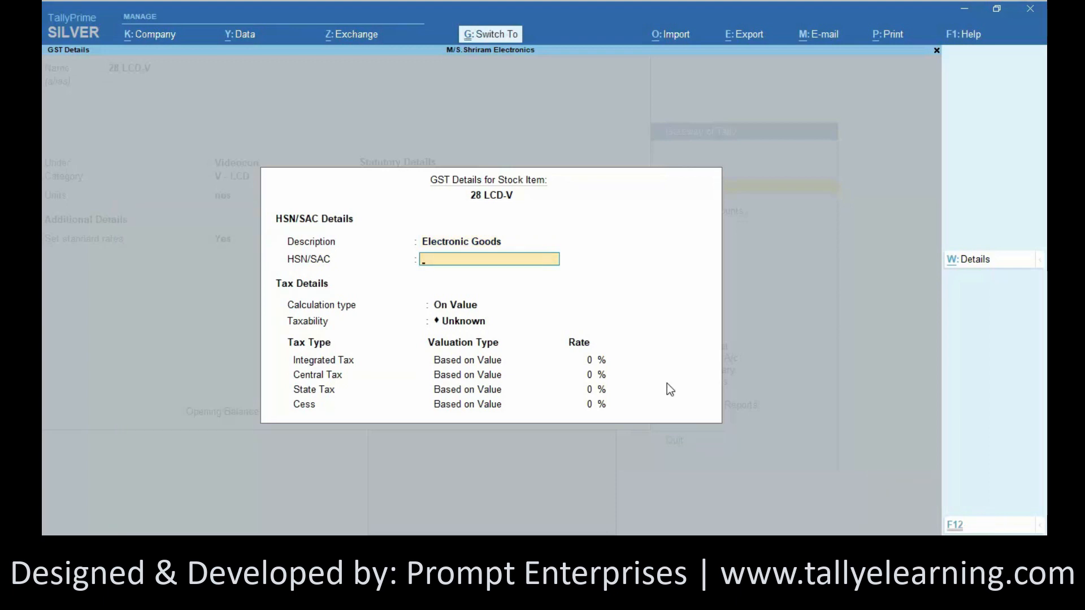
pyautogui.hotkey('ctrl', 'alt', 'v')
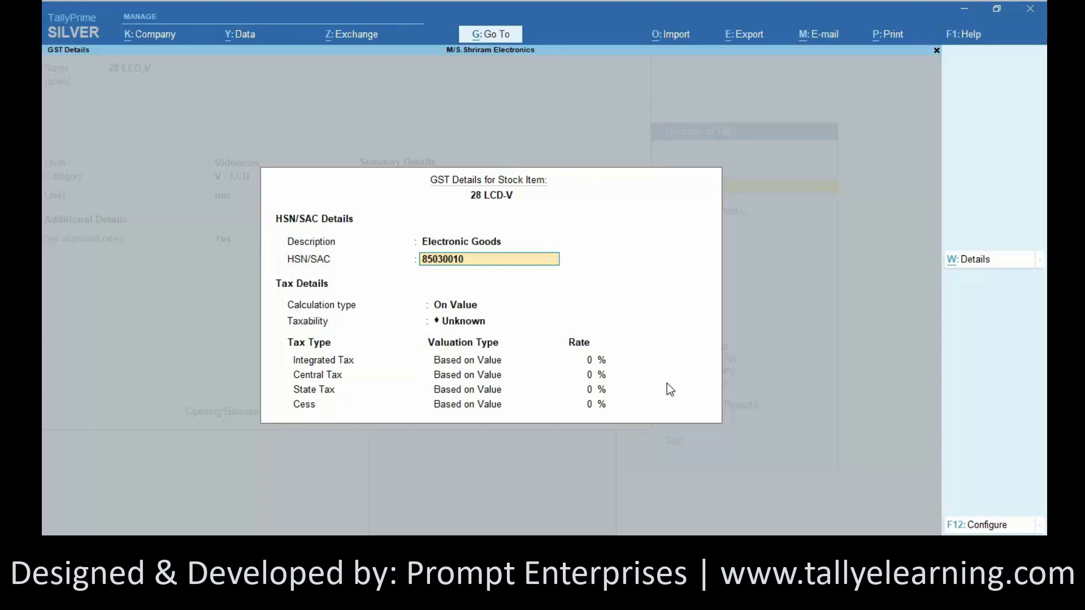
pyautogui.press('Return')
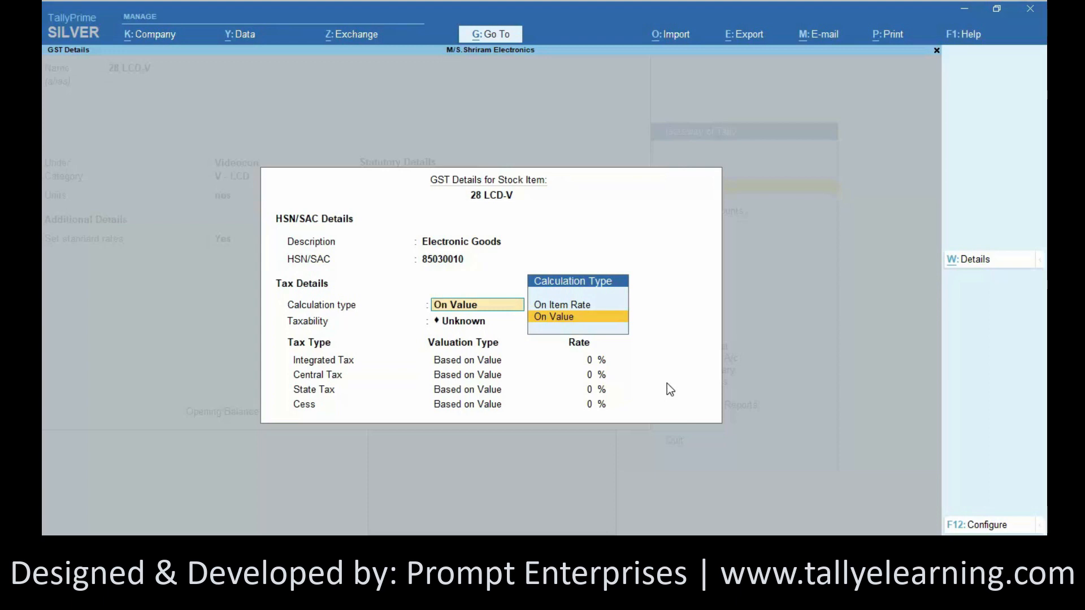
# Keep the tax calculation On Value, make the item Taxable, and accept the GST details with a 28% integrated tax rate.
pyautogui.press('Return')
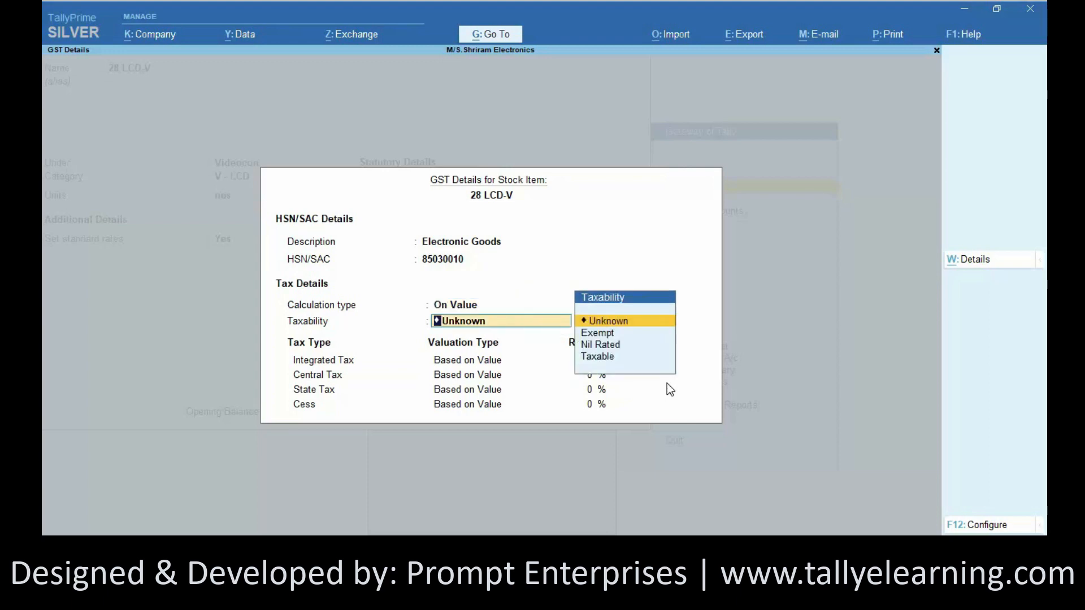
pyautogui.press('Down')
pyautogui.press('Down')
pyautogui.press('Down')
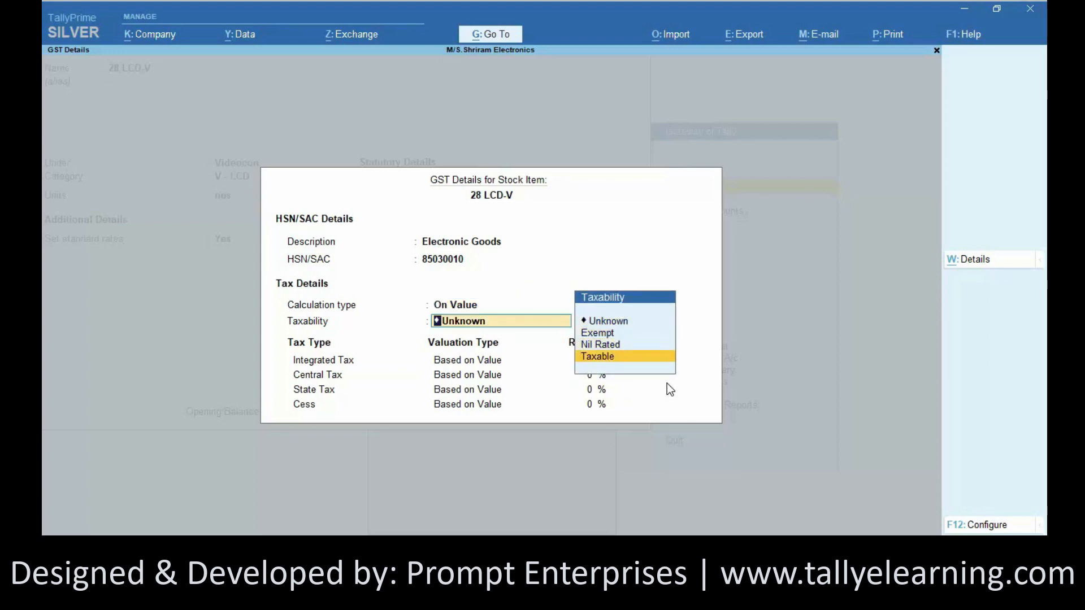
pyautogui.press('Return')
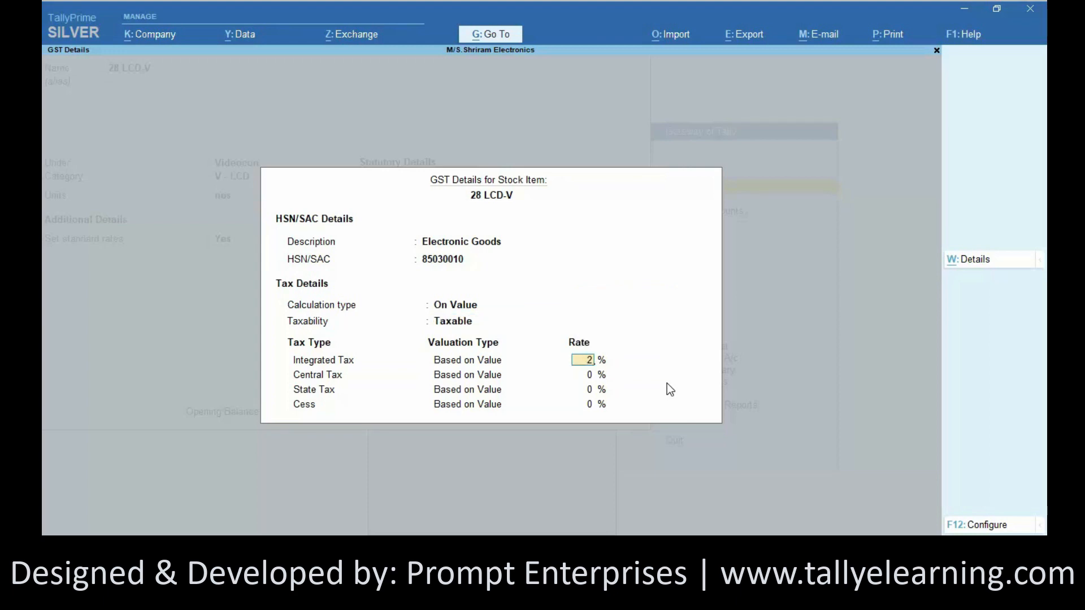
pyautogui.write('28')
pyautogui.press('Return')
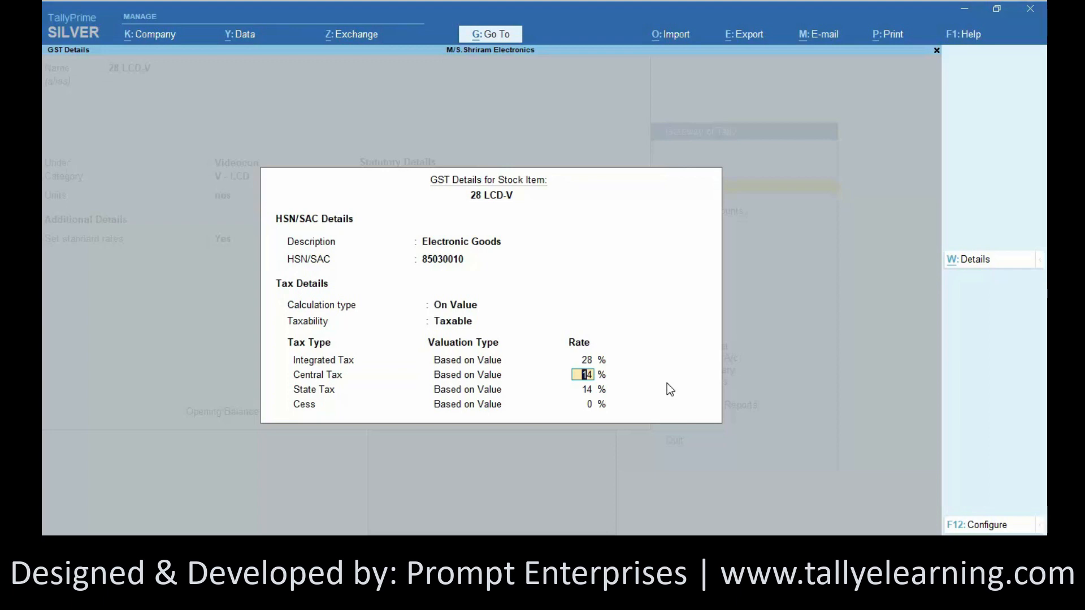
pyautogui.press('Return')
pyautogui.press('Return')
pyautogui.press('Return')
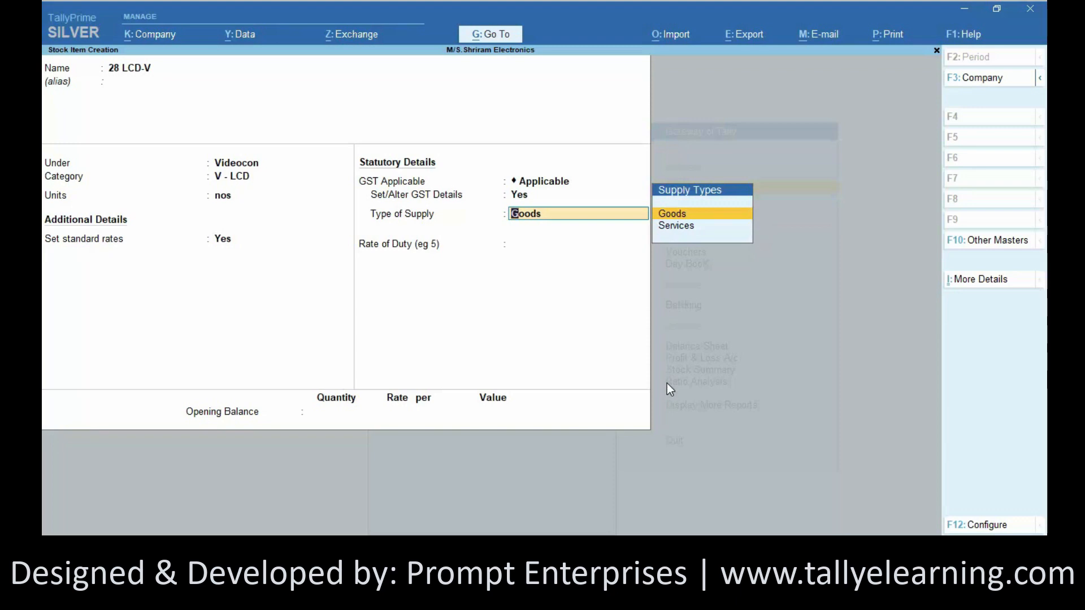
# Keep Goods as the item's type of supply and set the rate of duty to 0.
pyautogui.press('Return')
pyautogui.write('0')
pyautogui.press('Return')
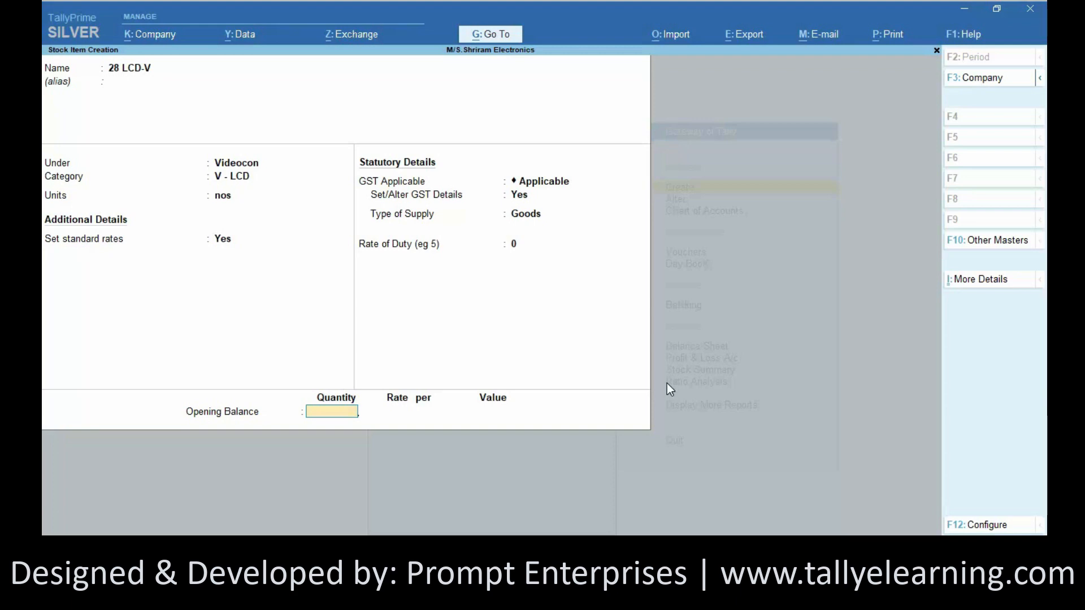
# Enter an opening balance of 17 nos in the Showroom godown at 12,000 per nos and save the stock item.
pyautogui.write('7')
pyautogui.press('Return')
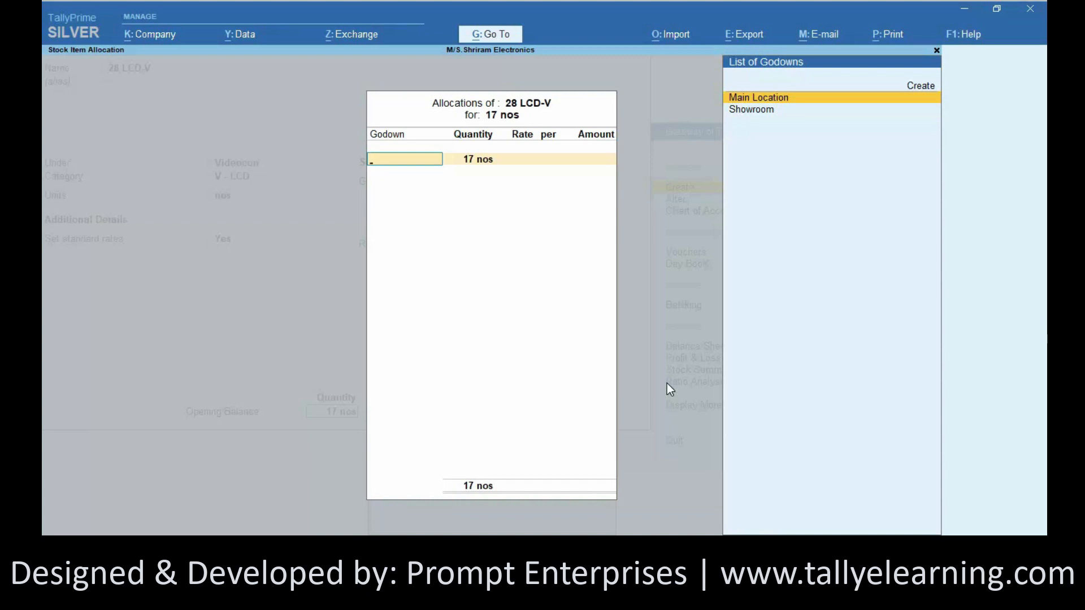
pyautogui.press('Down')
pyautogui.press('Return')
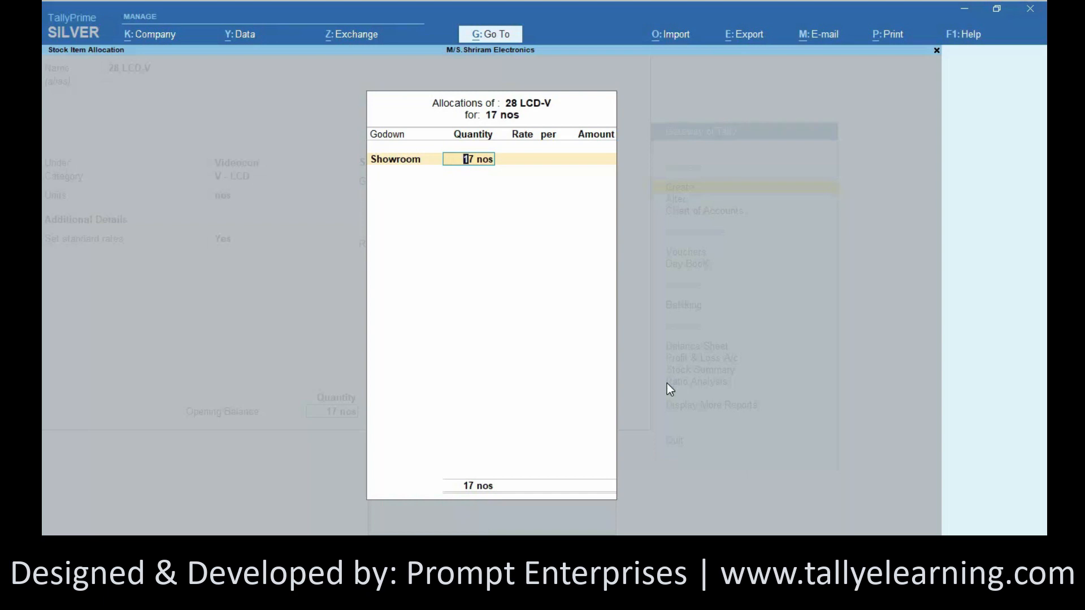
pyautogui.press('Return')
pyautogui.write('12000')
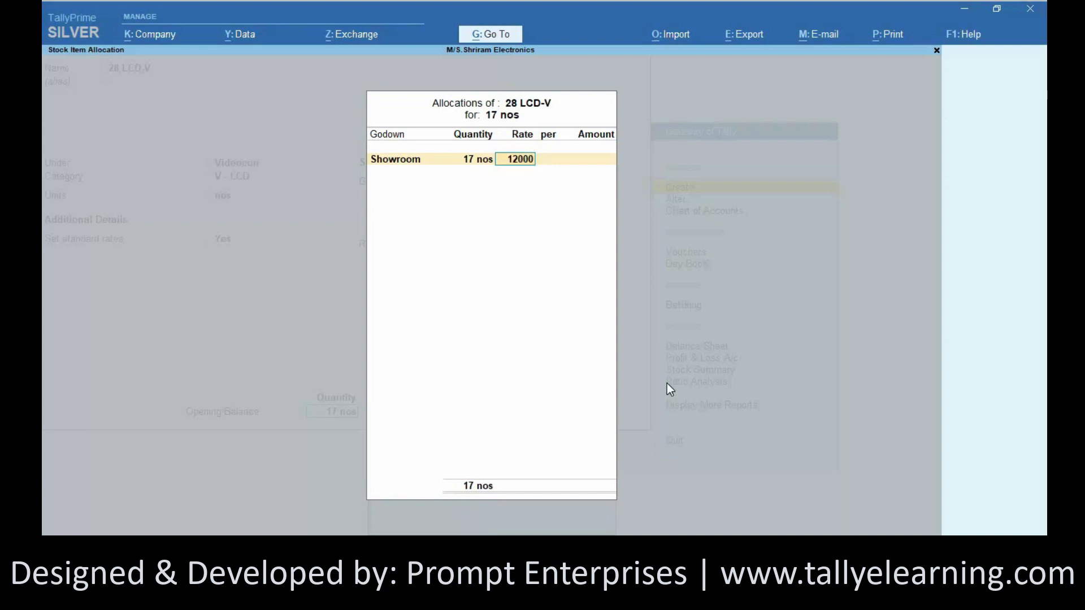
pyautogui.press('Return')
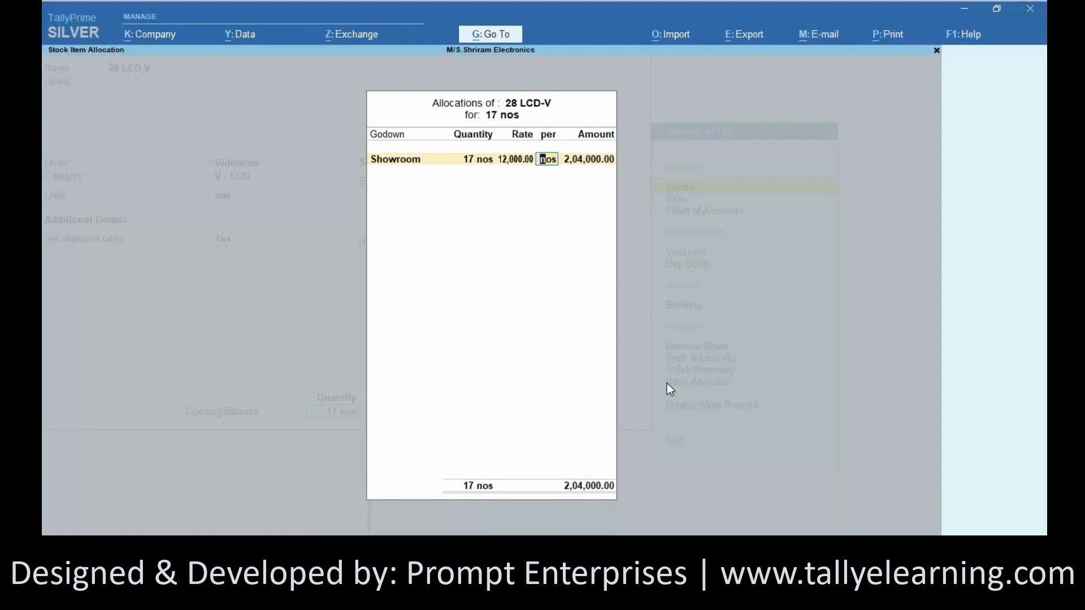
pyautogui.press('Return')
pyautogui.press('Return')
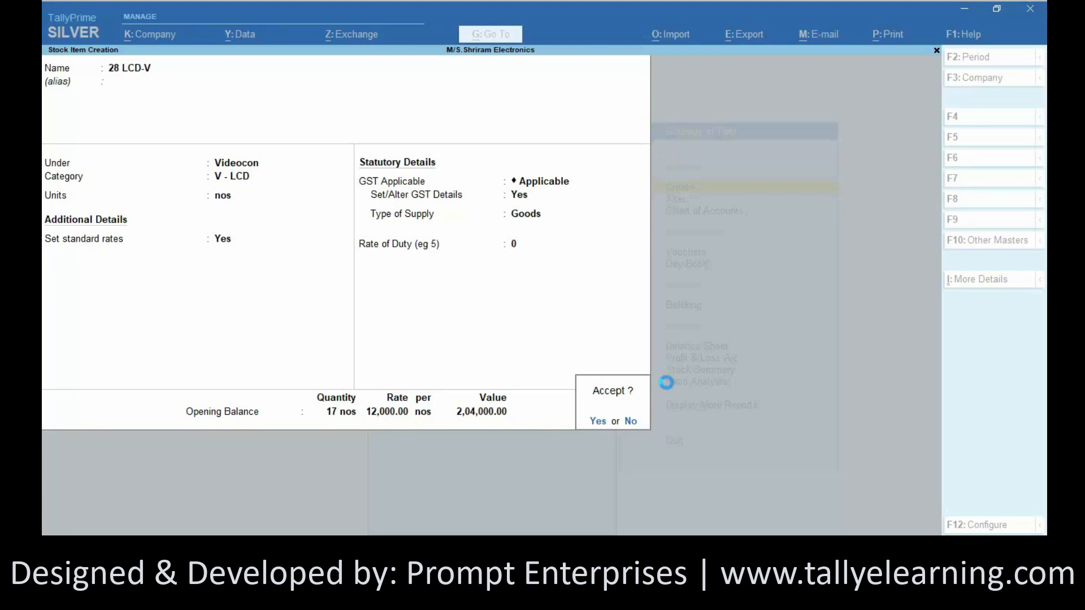
pyautogui.press('y')
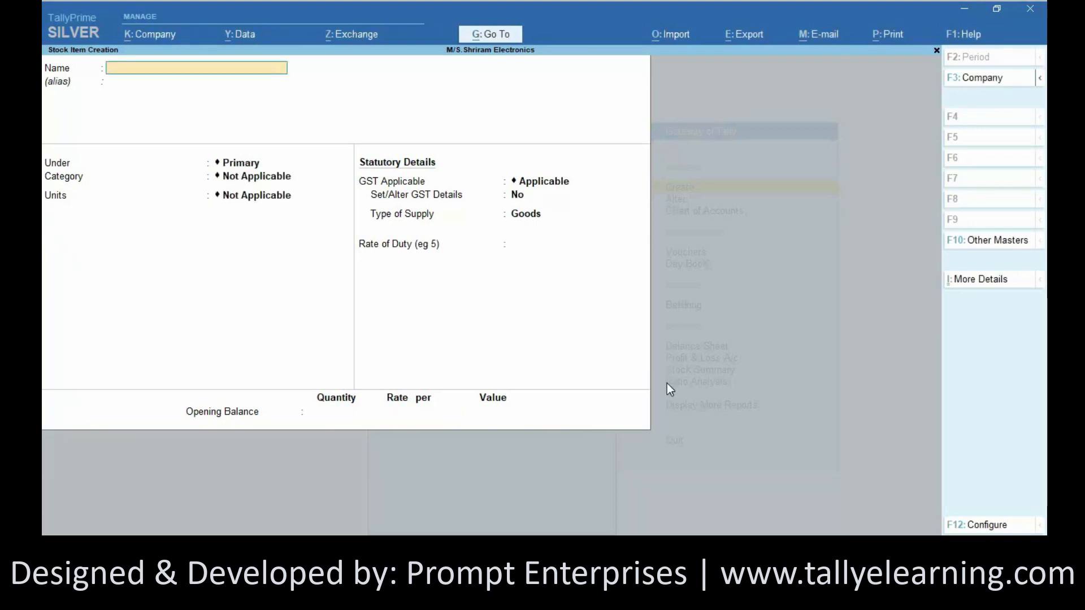